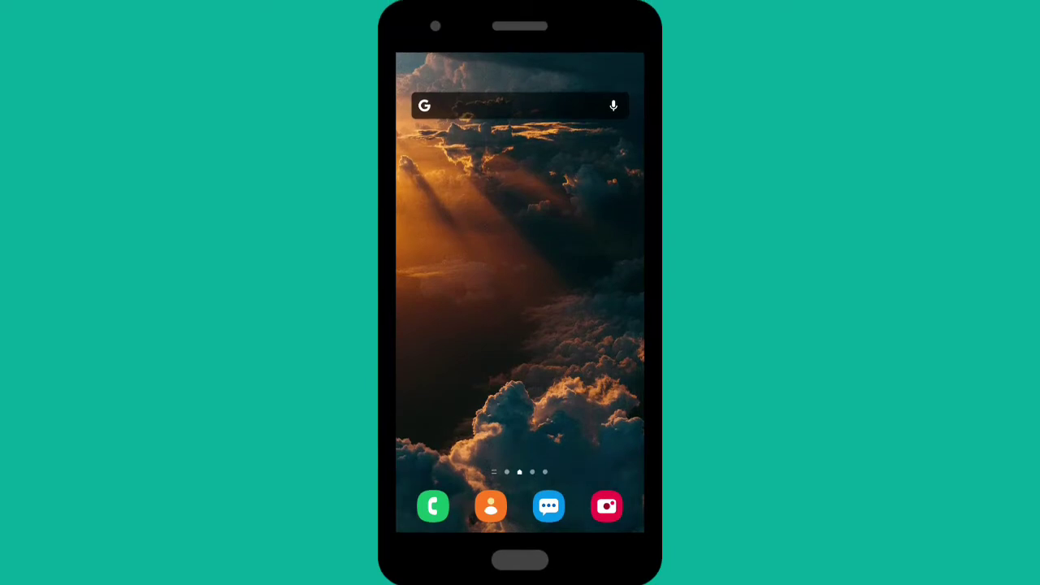
# - Swipe through the home screen pages to the one holding Facebook, Instagram, WhatsApp and YouTube
pyautogui.moveTo(559, 407); pyautogui.dragTo(559, 242)
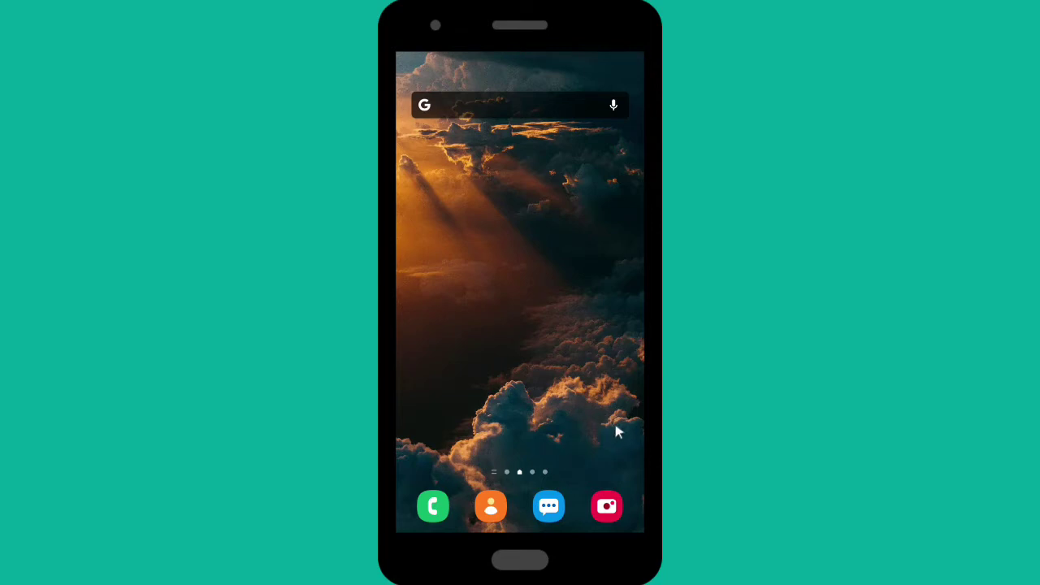
pyautogui.scroll(-1, 616, 426)
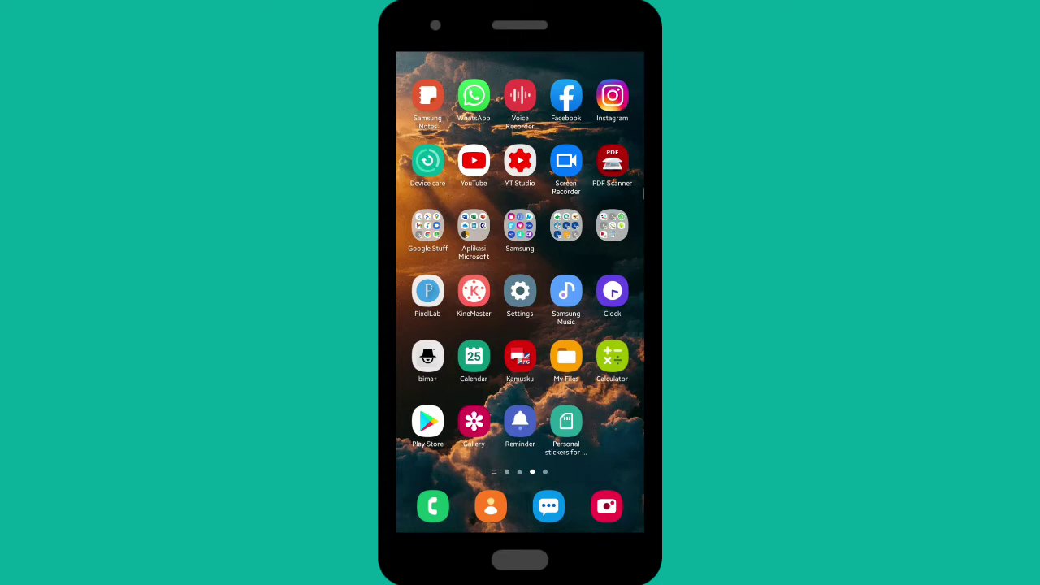
pyautogui.hscroll(1, 520, 269)
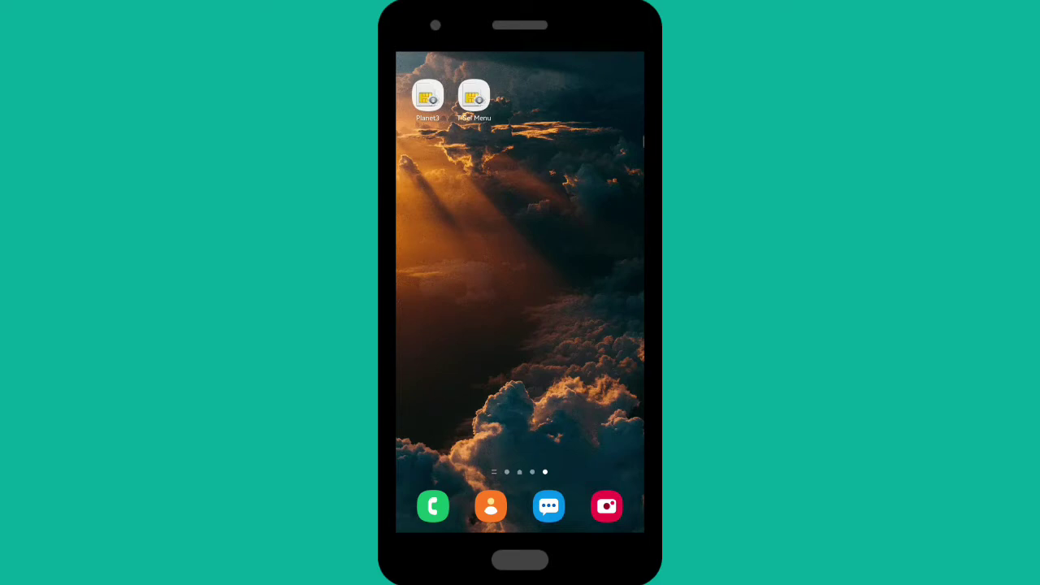
pyautogui.hscroll(-1, 515, 200)
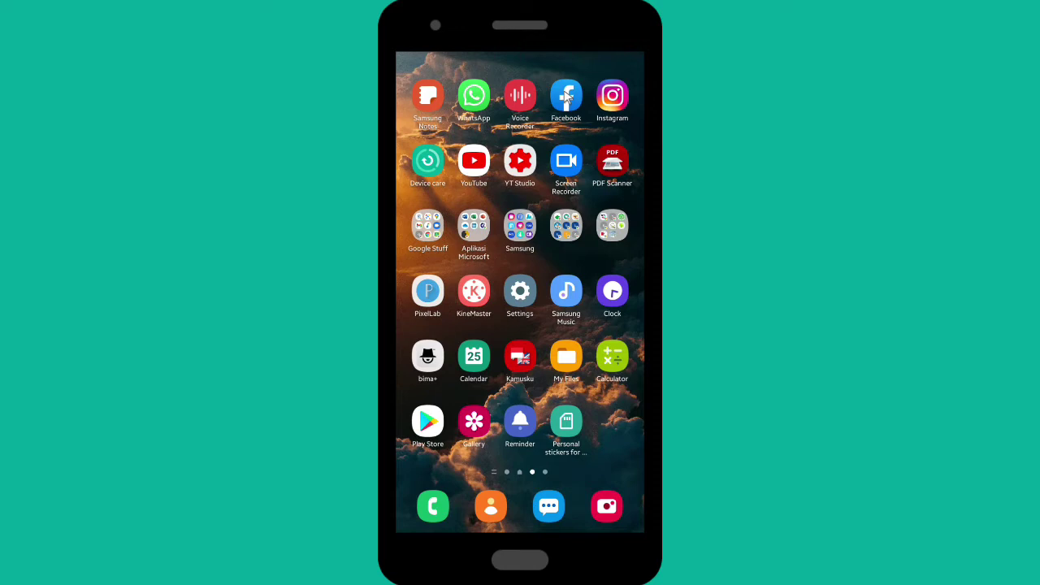
# - Launch Facebook and go to the Groups page from the main menu
pyautogui.click(567, 95)
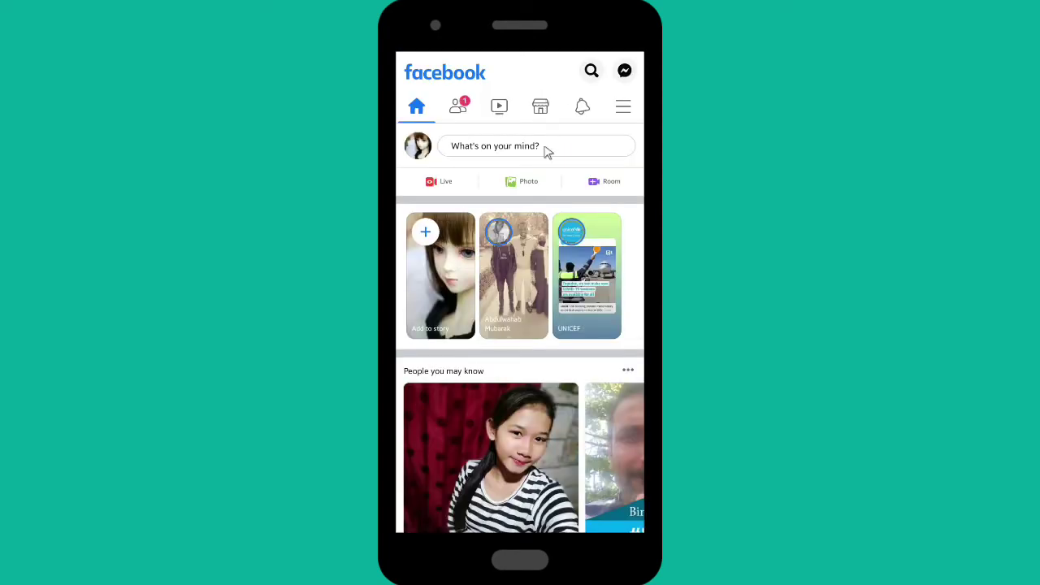
pyautogui.scroll(-1, 573, 188)
pyautogui.scroll(-10, 573, 191)
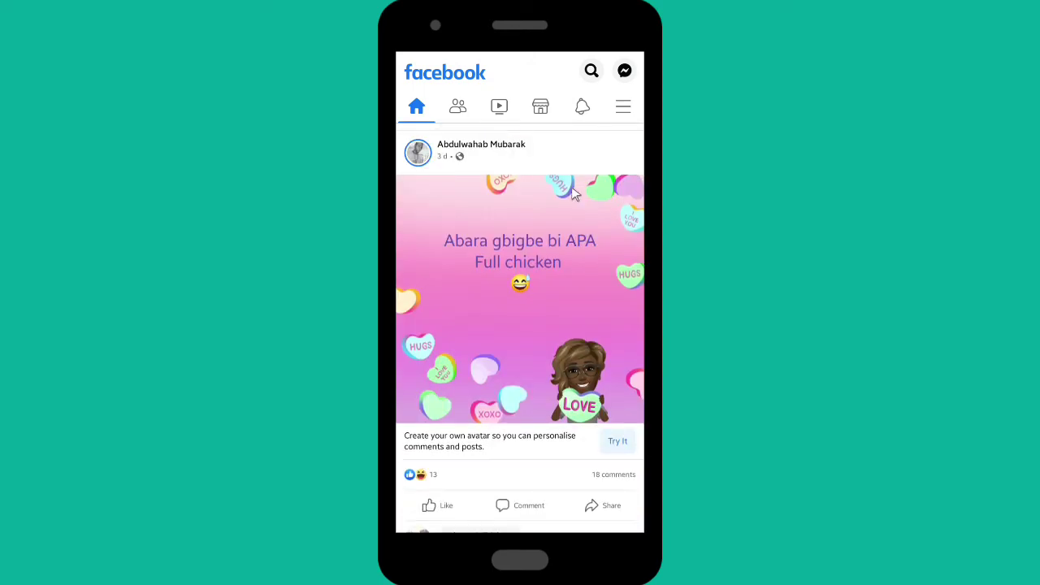
pyautogui.scroll(10, 573, 193)
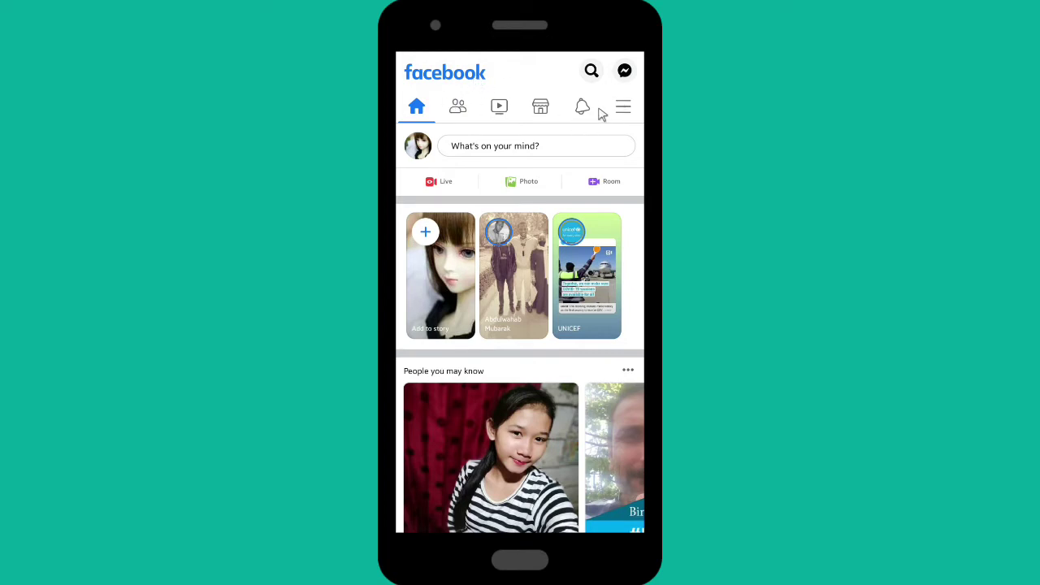
pyautogui.click(623, 107)
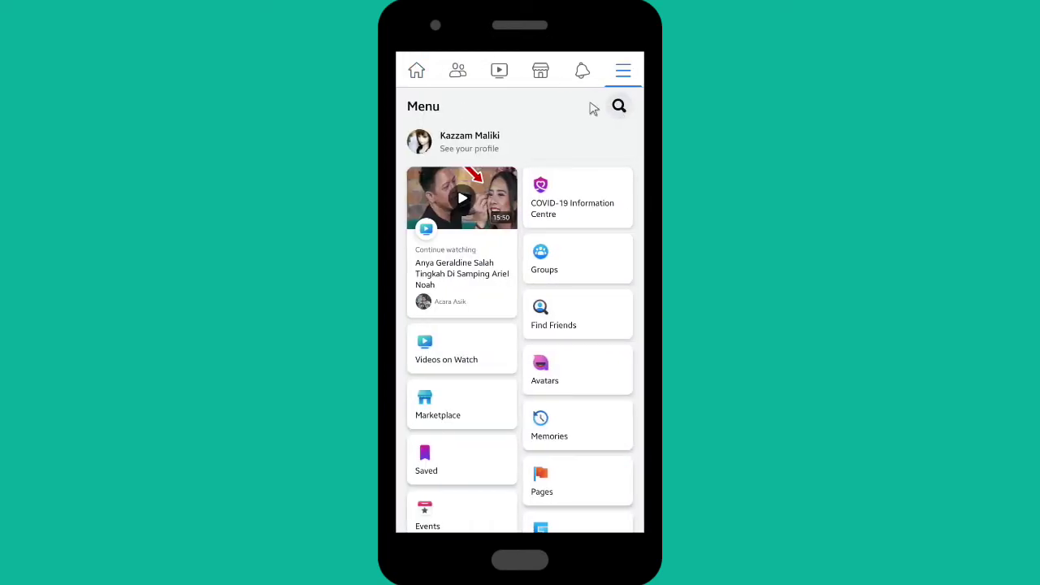
pyautogui.click(577, 260)
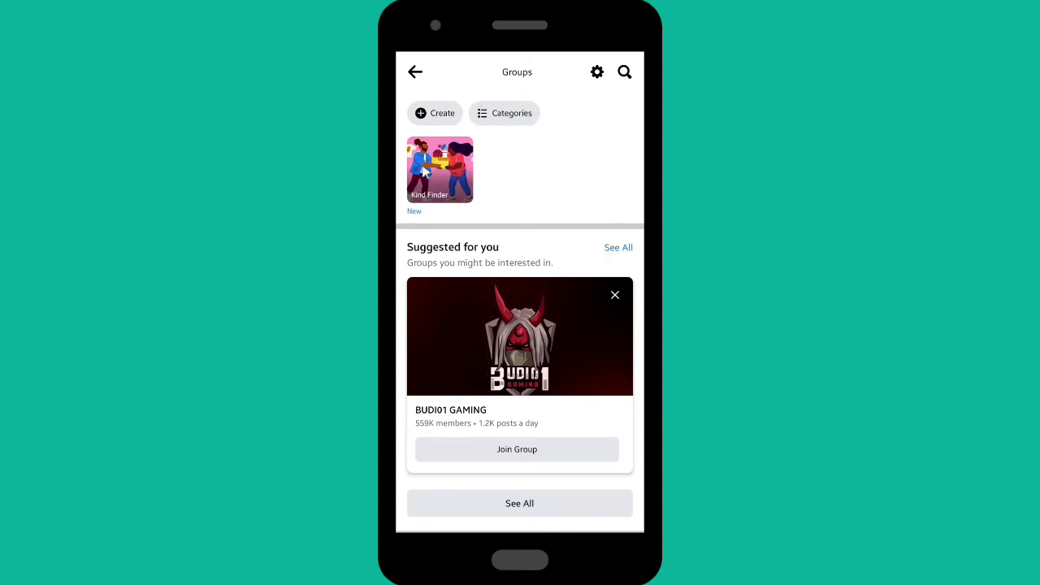
# - Open the Kind Finder group and scroll down to its description post
pyautogui.click(458, 166)
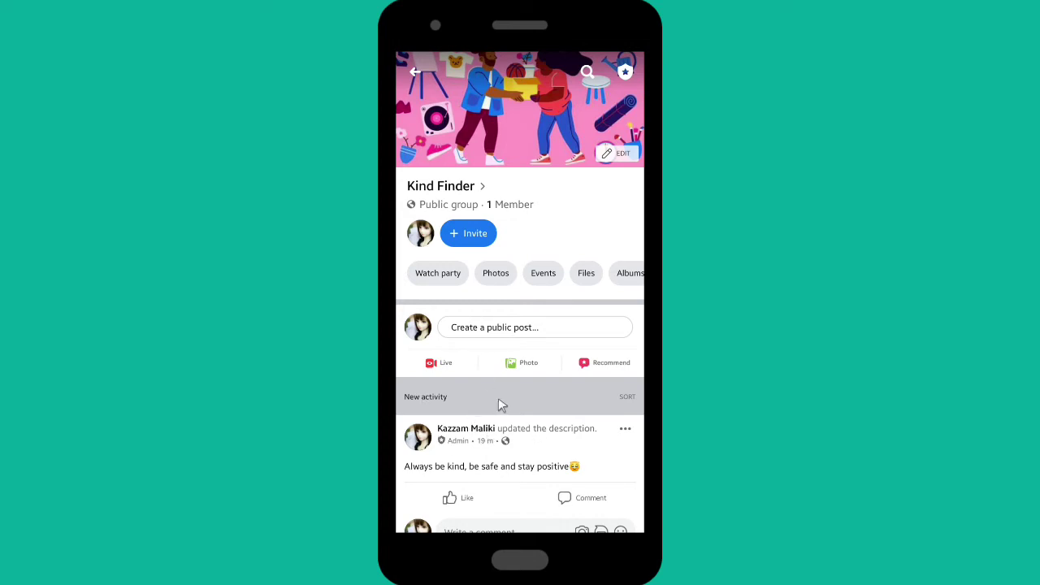
pyautogui.scroll(-1, 501, 405)
pyautogui.scroll(-1, 500, 405)
pyautogui.scroll(-1, 501, 405)
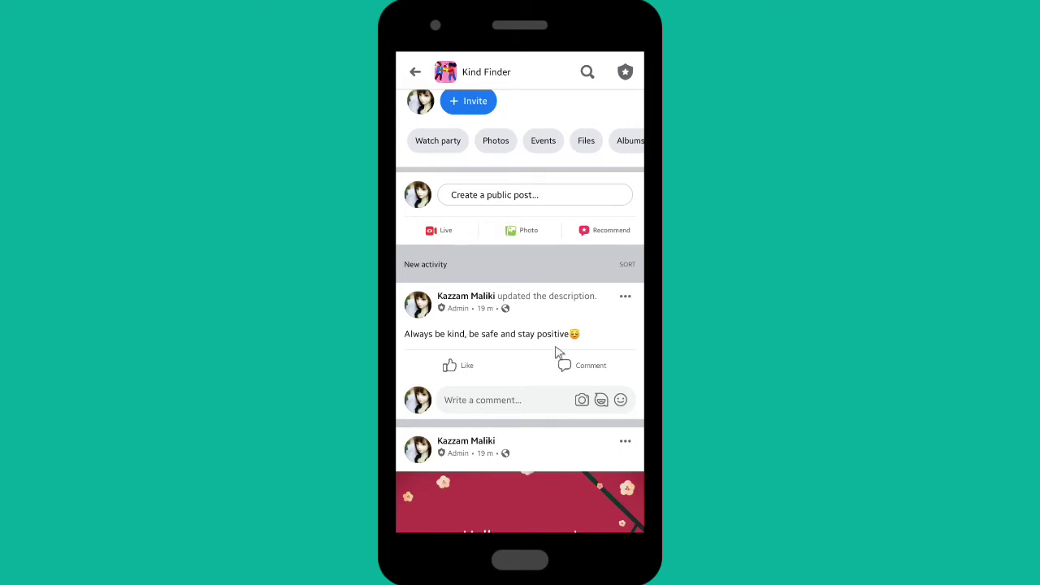
# - Turn off commenting on the 'Always be kind, be safe and stay positive' post
pyautogui.click(625, 297)
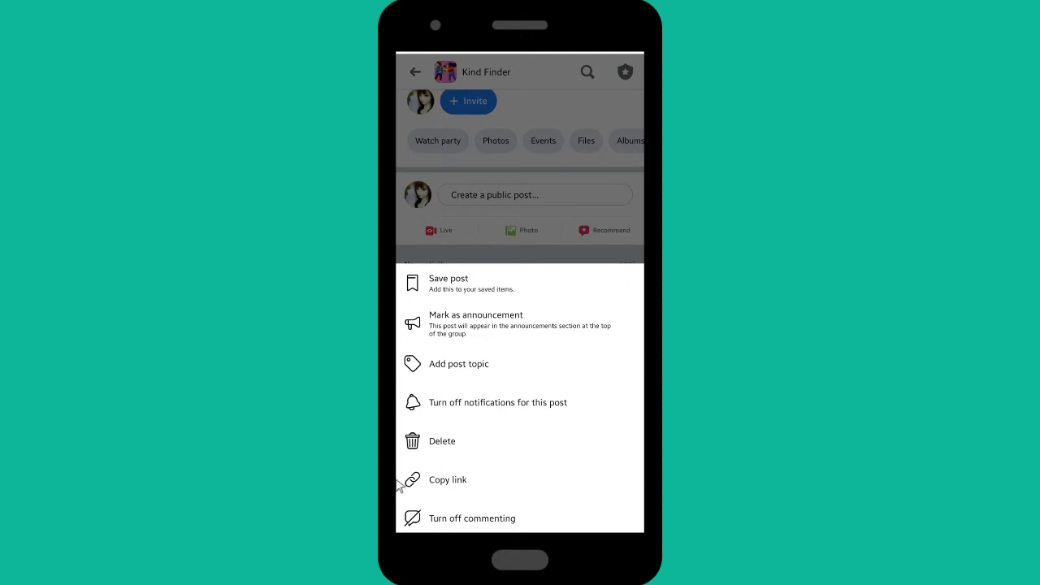
pyautogui.click(443, 520)
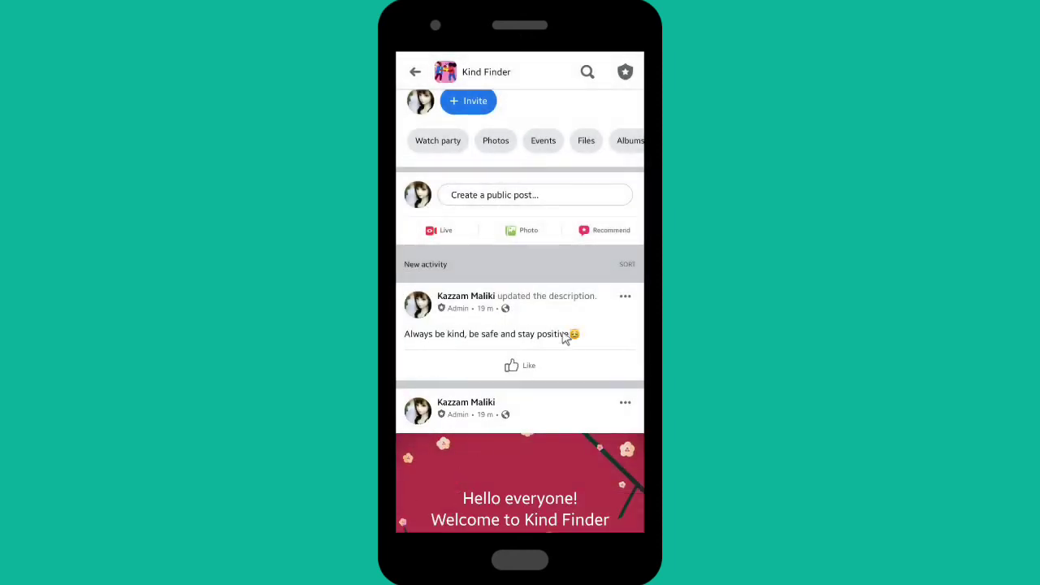
pyautogui.scroll(-3, 549, 419)
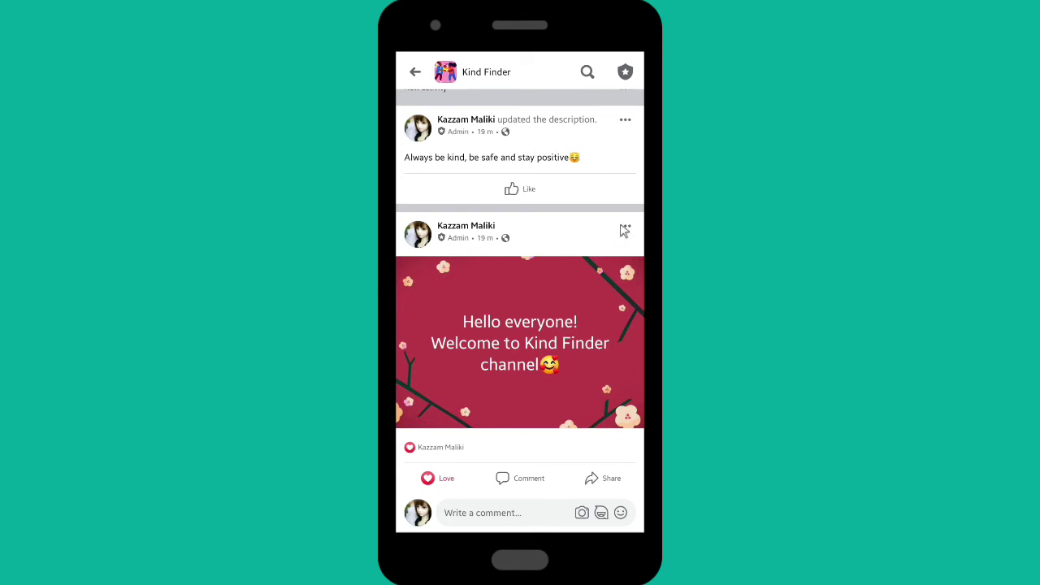
# - Turn off commenting on the 'Welcome to Kind Finder channel' post and view its image full-screen
pyautogui.click(624, 231)
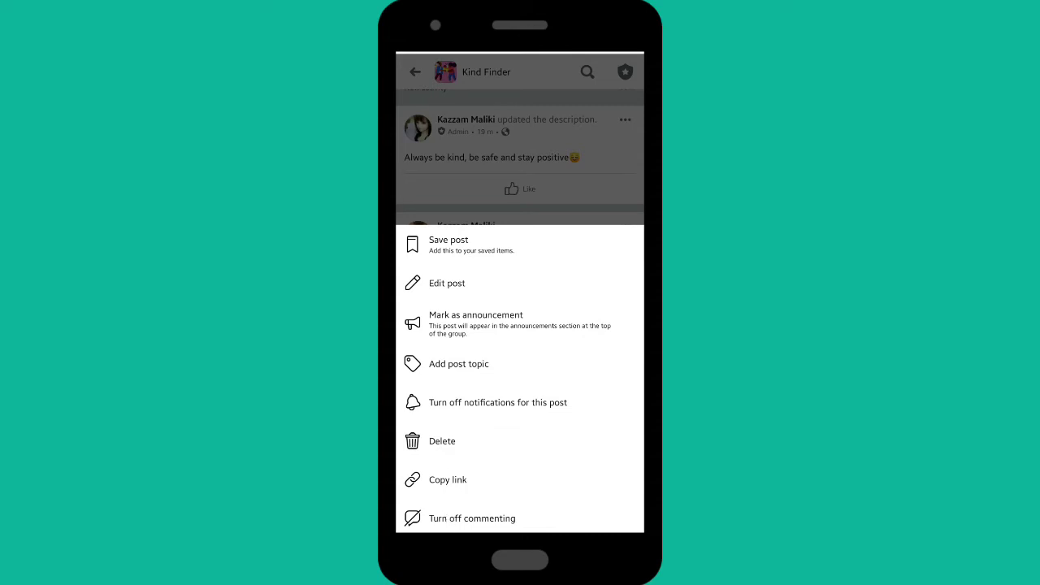
pyautogui.click(462, 520)
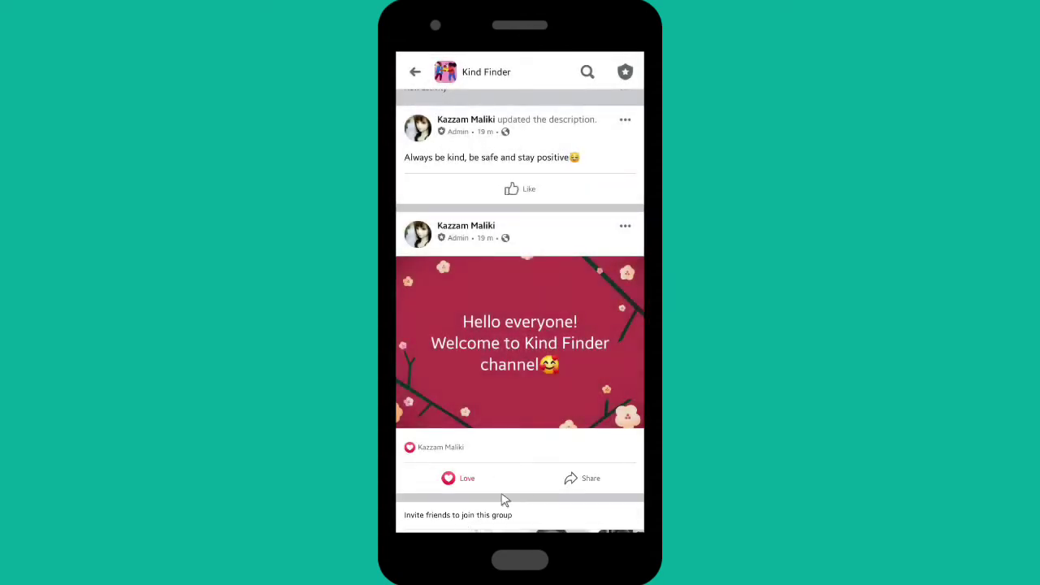
pyautogui.click(602, 304)
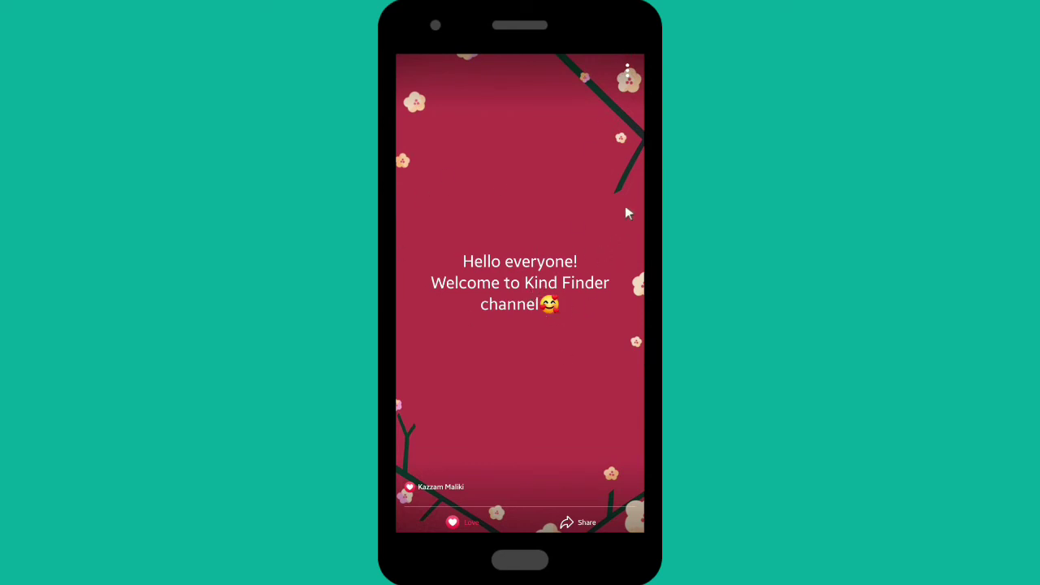
# - Toggle the welcome post's commenting on and back off, then return to the group feed
pyautogui.click(629, 75)
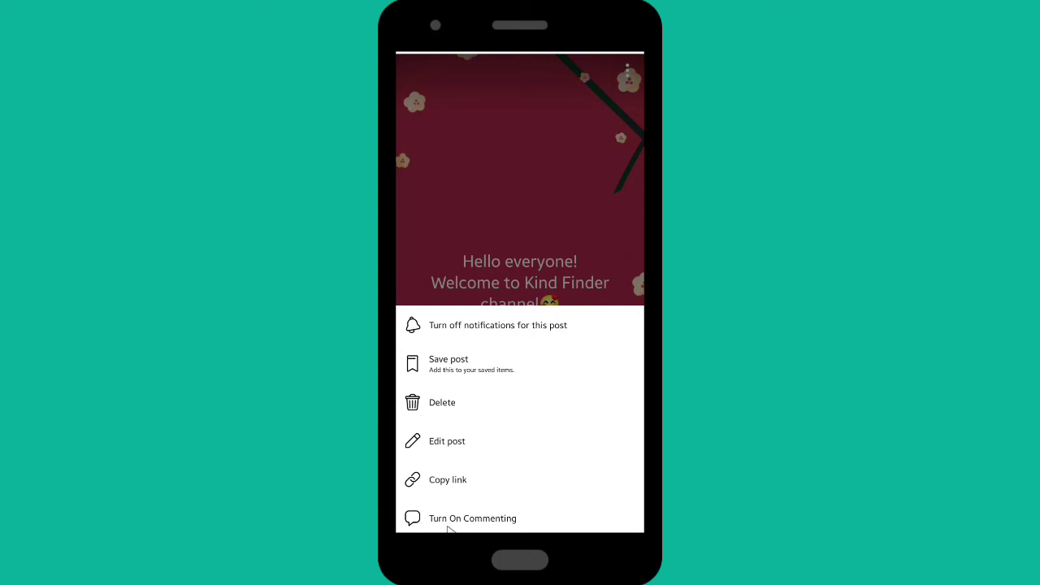
pyautogui.click(447, 524)
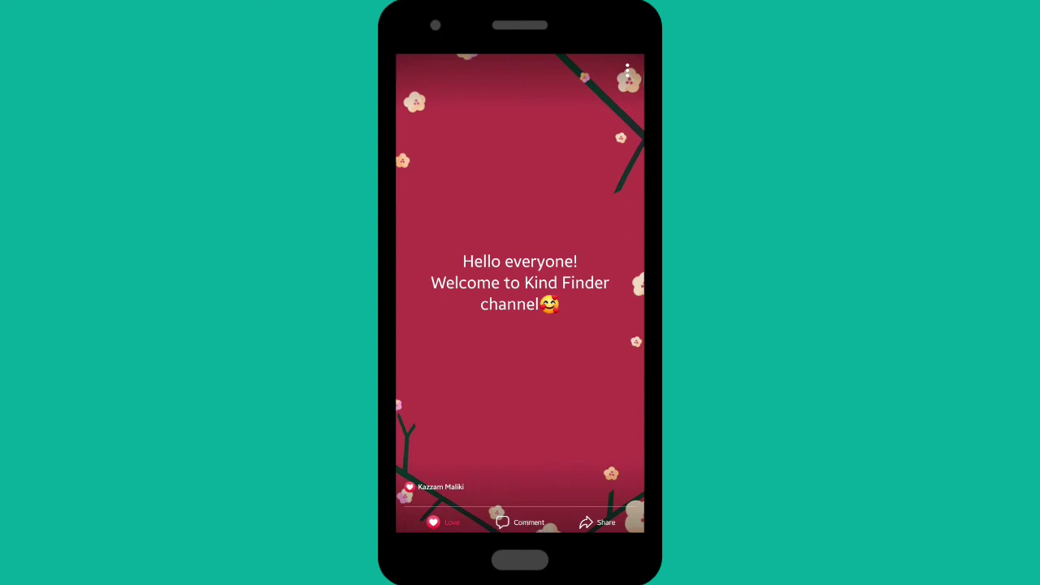
pyautogui.click(628, 71)
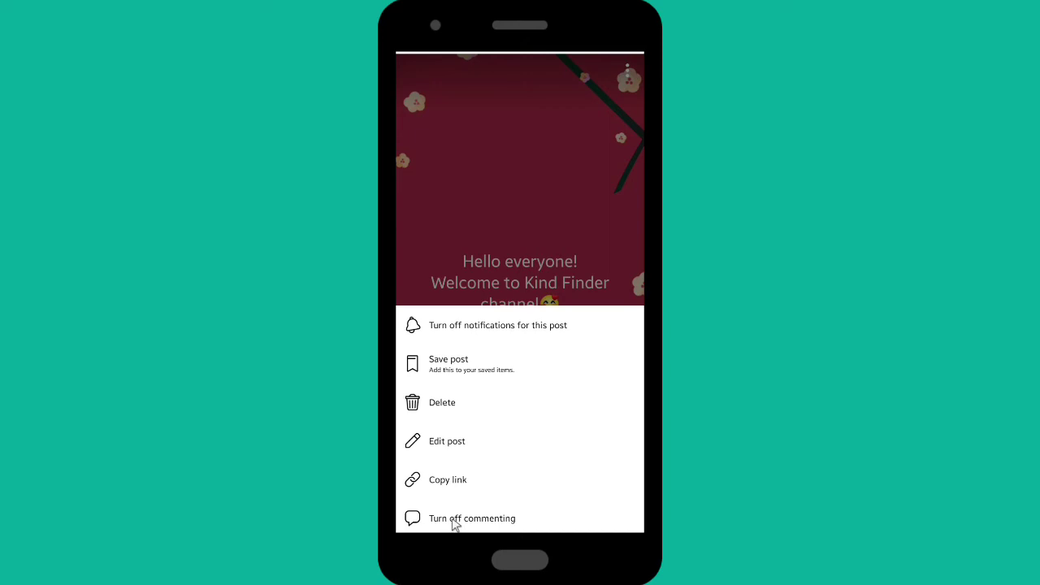
pyautogui.click(455, 520)
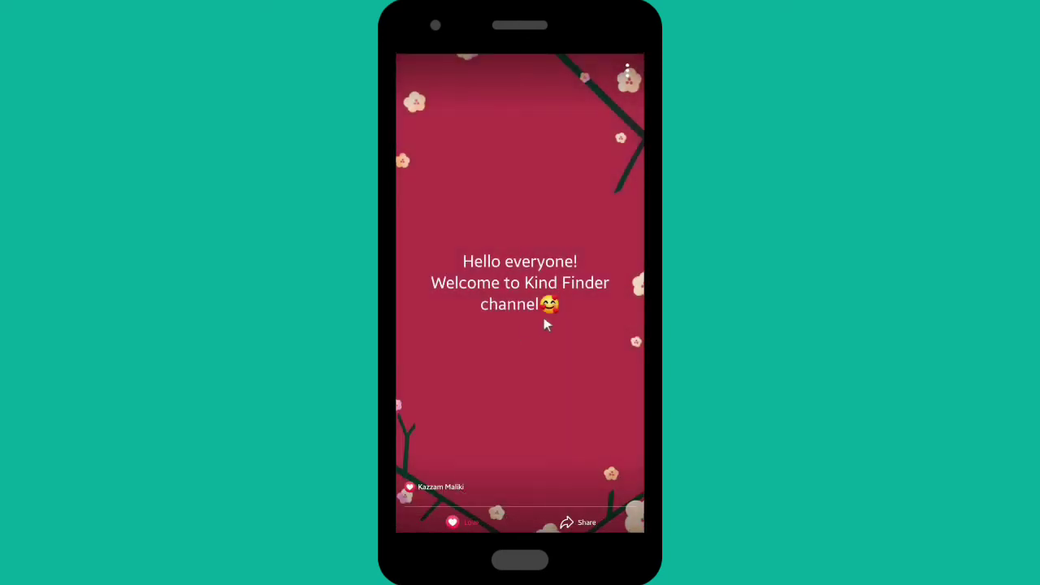
pyautogui.press('Escape')
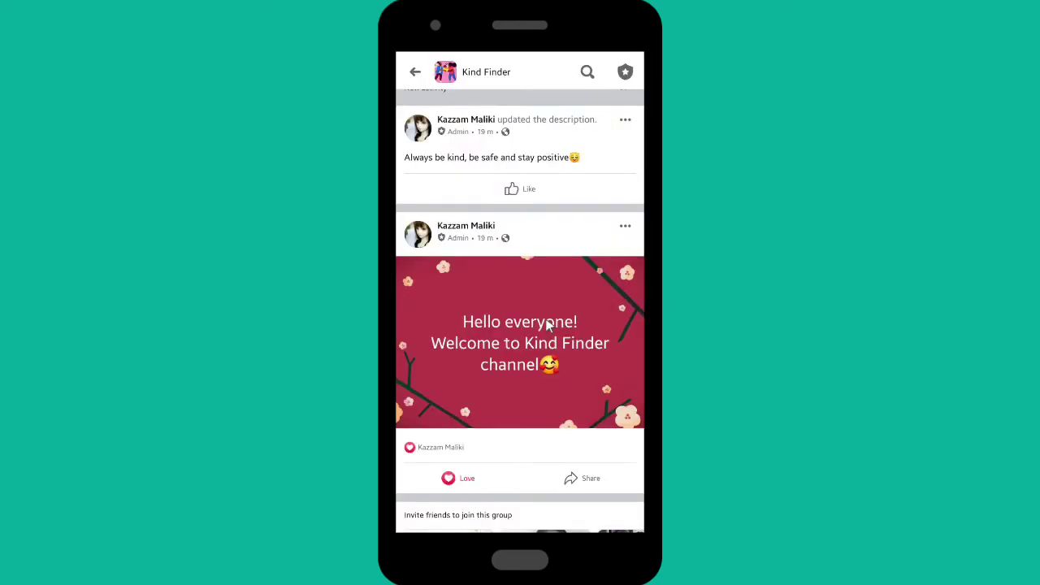
# - Turn off commenting on the 'created the group Kind Finder' post, then scroll back to the top
pyautogui.scroll(1, 535, 343)
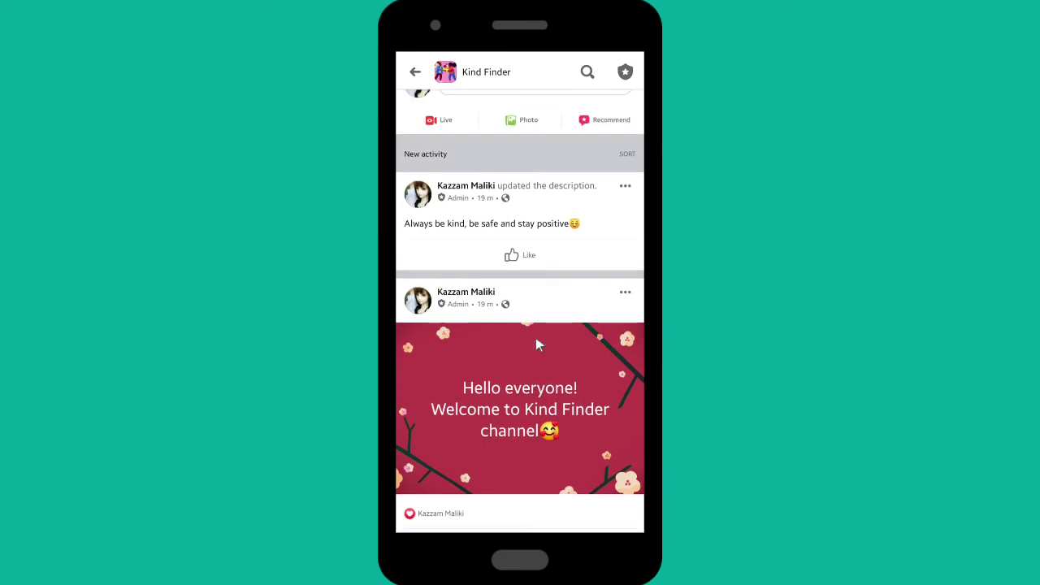
pyautogui.scroll(-5, 537, 343)
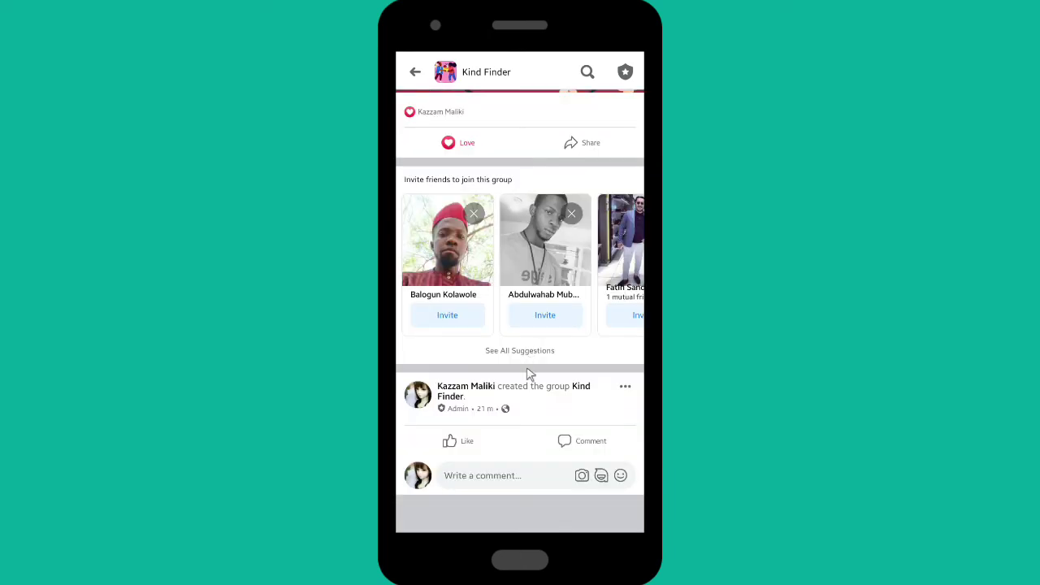
pyautogui.click(626, 389)
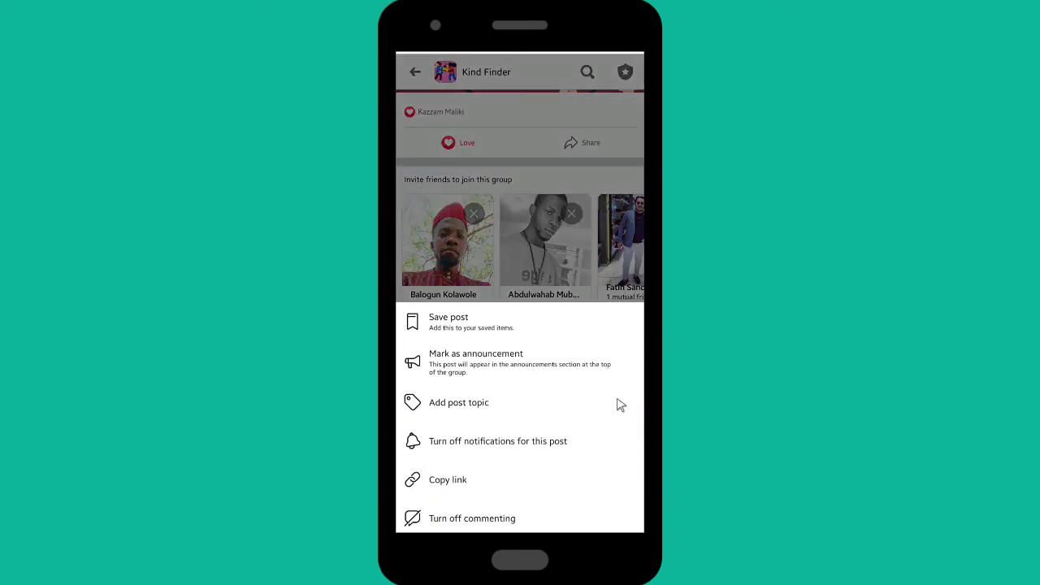
pyautogui.click(460, 520)
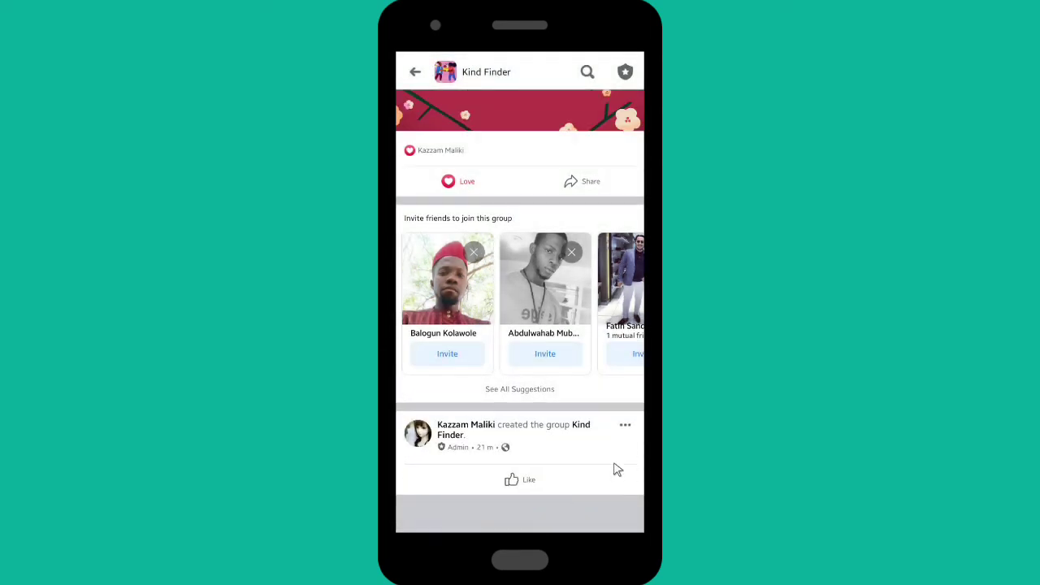
pyautogui.scroll(4, 524, 426)
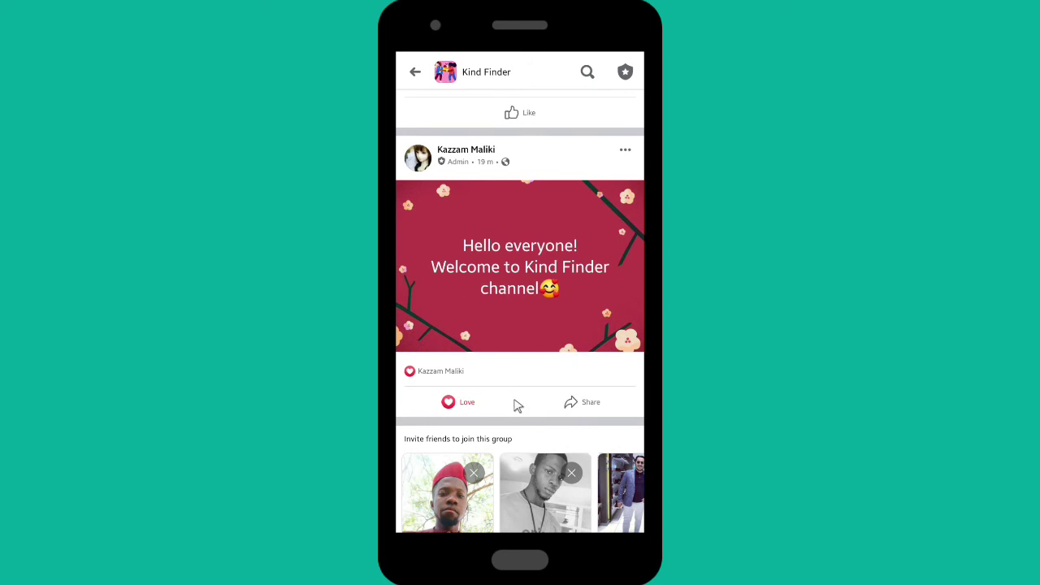
pyautogui.scroll(3, 516, 404)
pyautogui.scroll(3, 515, 404)
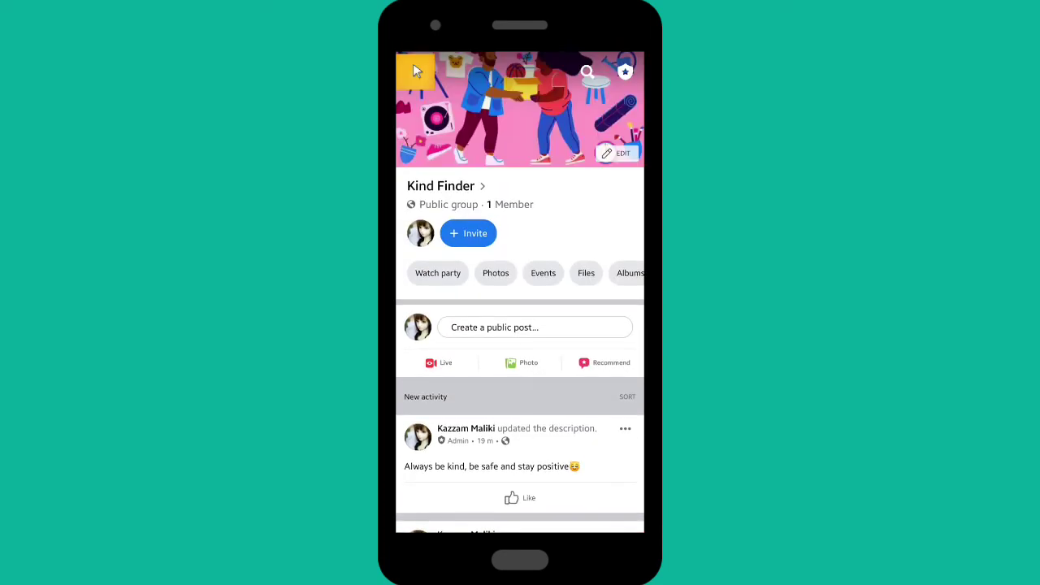
# - Back out of the group to the Facebook home feed and close the app
pyautogui.click(414, 67)
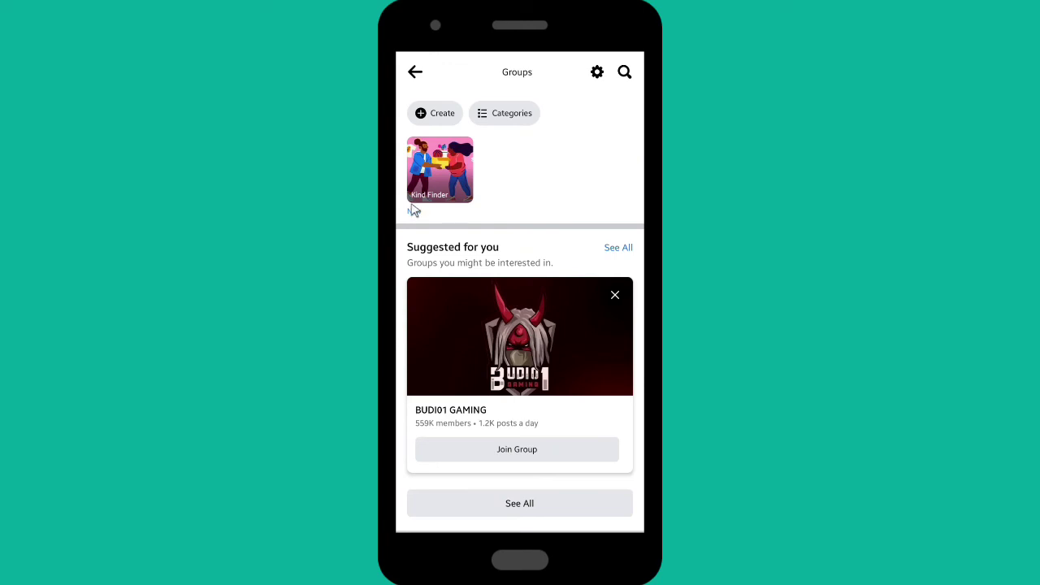
pyautogui.press('Escape')
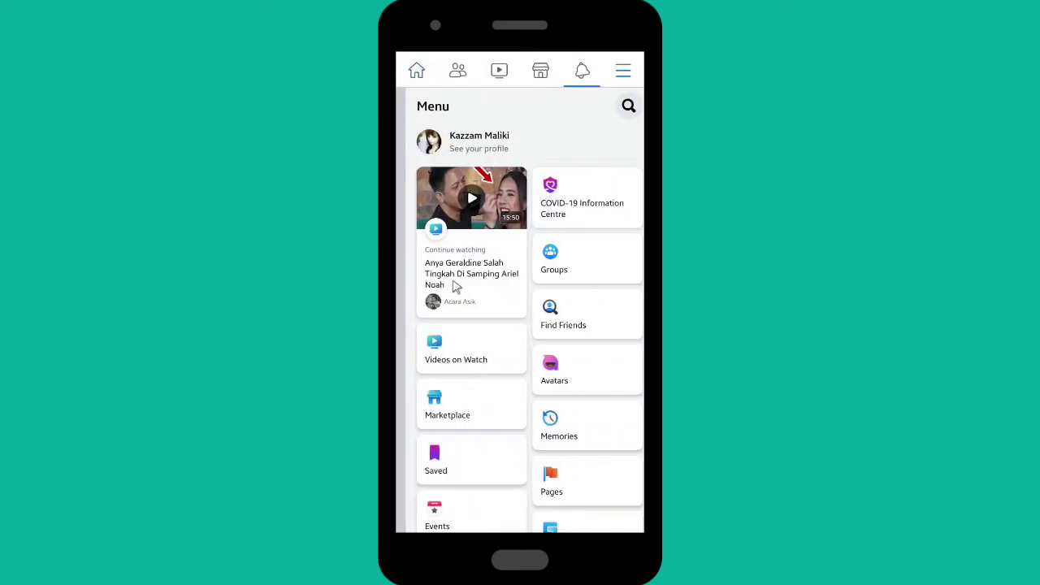
pyautogui.press('Escape')
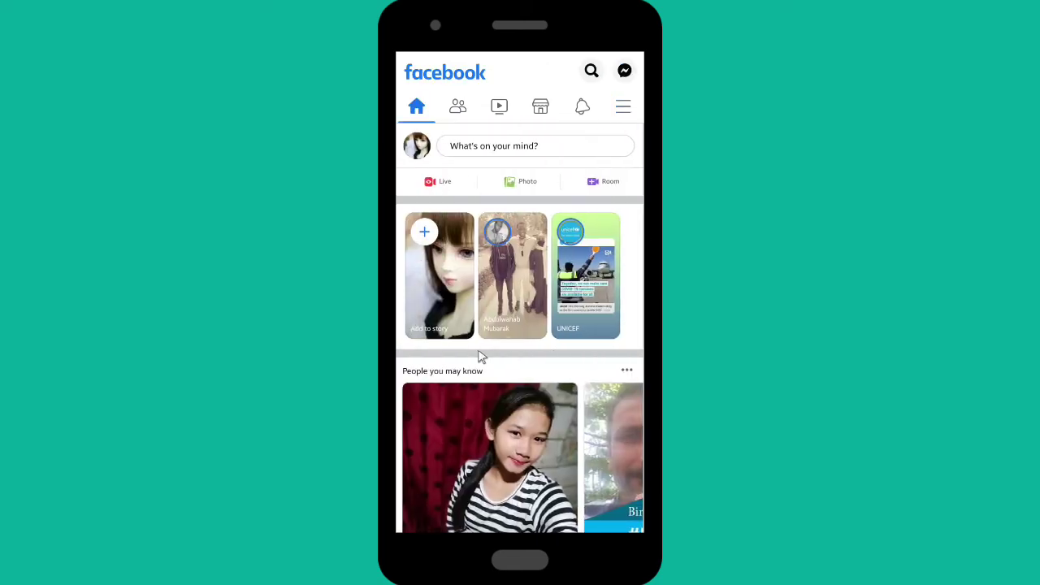
pyautogui.middleClick(553, 333)
# - Return to the main home screen page and pull down the notification shade
pyautogui.moveTo(618, 331); pyautogui.dragTo(551, 332)
pyautogui.middleClick(408, 207)
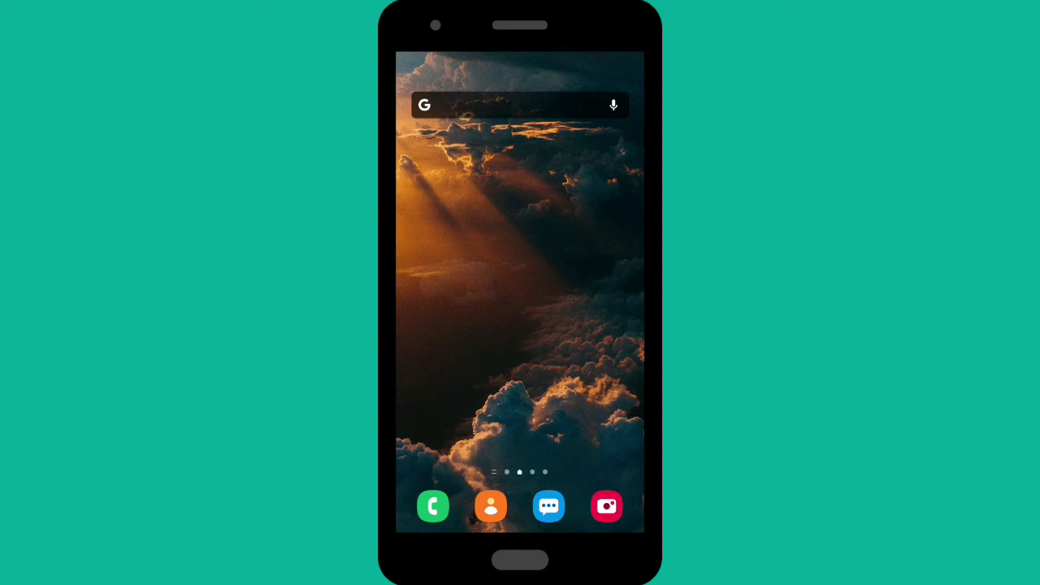
pyautogui.moveTo(561, 54); pyautogui.dragTo(551, 181)
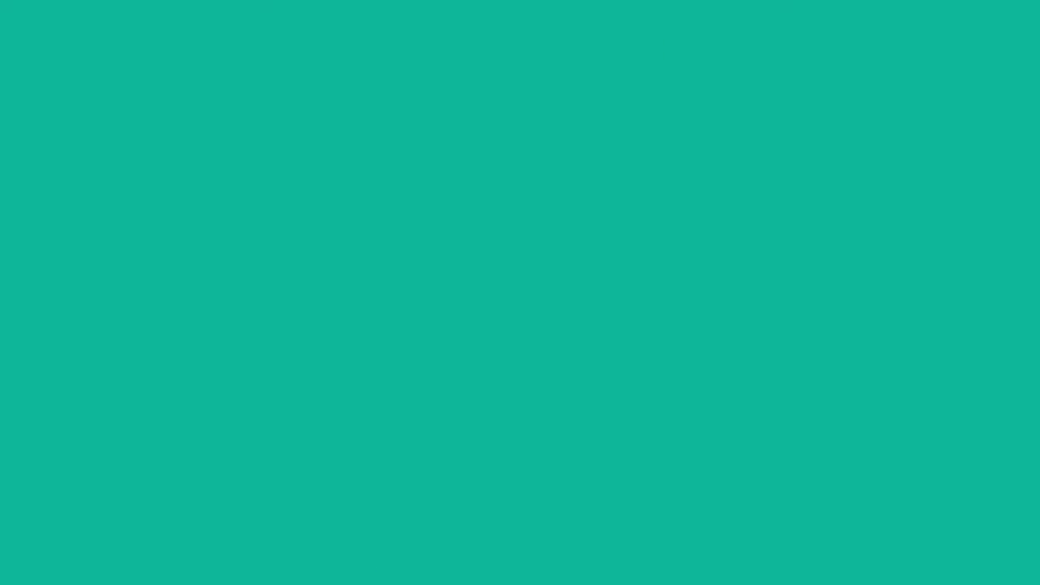